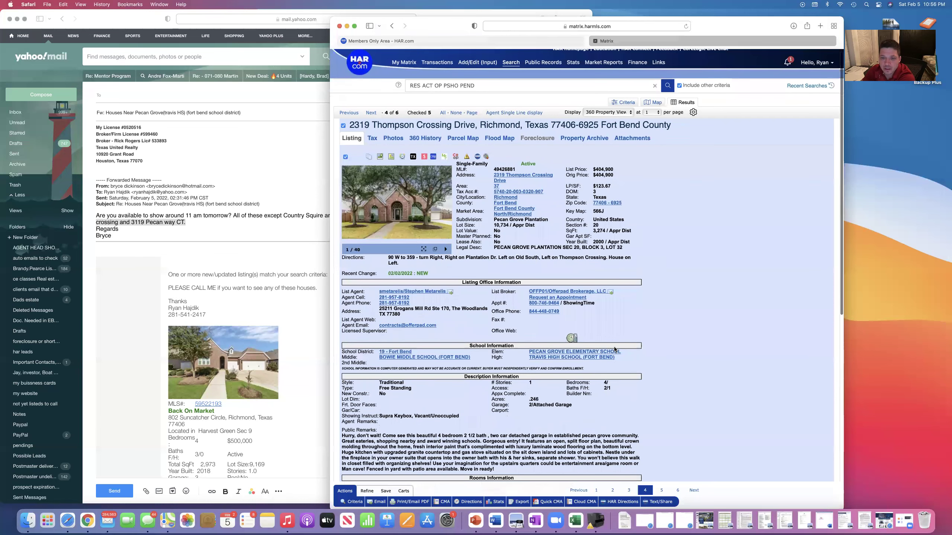
{"action": "scroll", "coordinate": [614, 347], "scroll_direction": "down", "scroll_amount": 1}
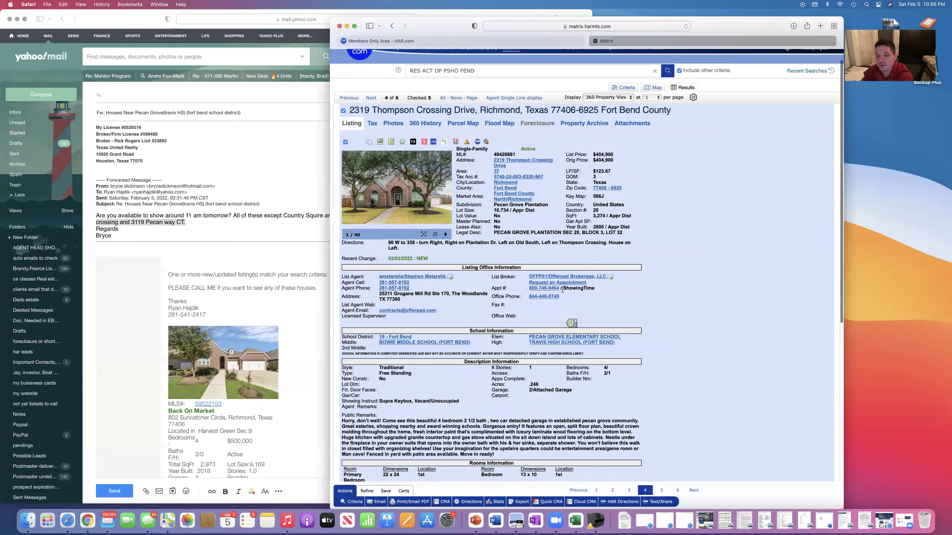
{"action": "double_click", "coordinate": [577, 291]}
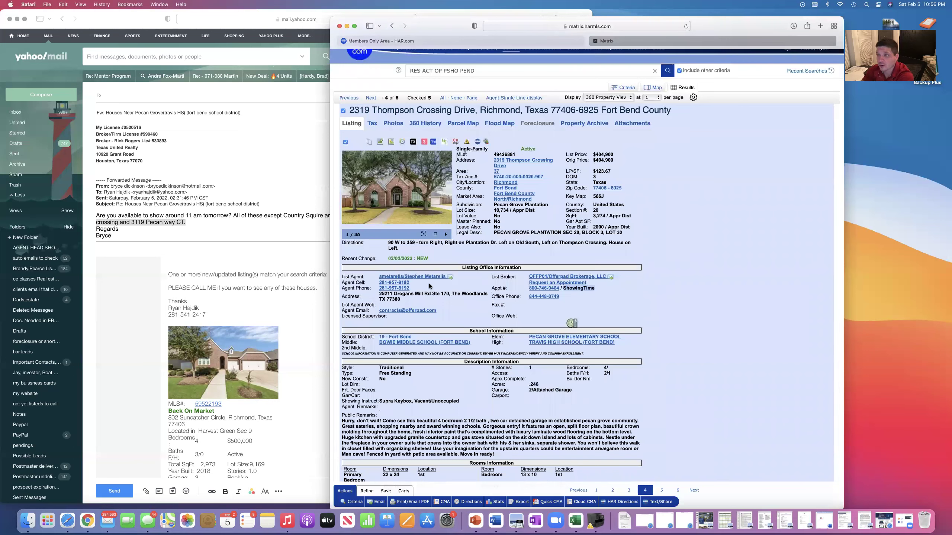
{"action": "left_click", "coordinate": [548, 283]}
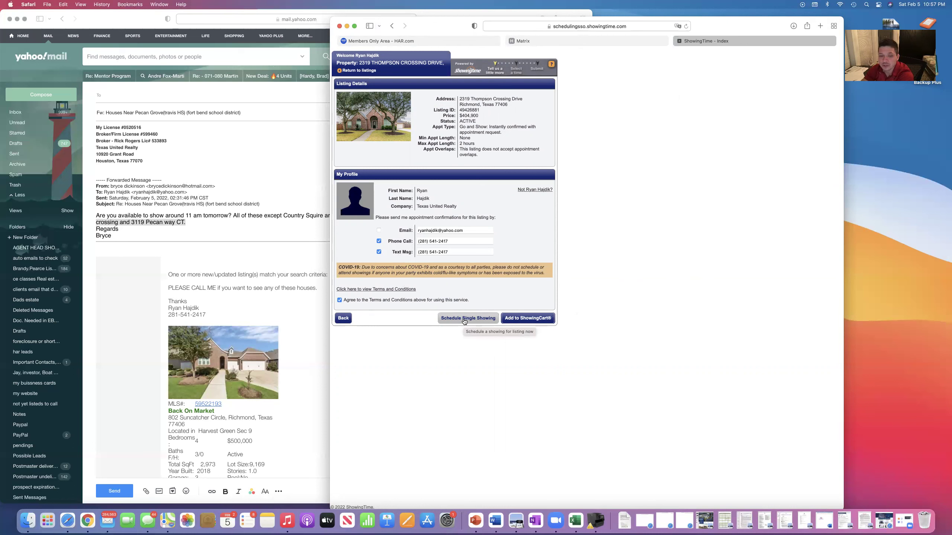
{"action": "left_click", "coordinate": [464, 318]}
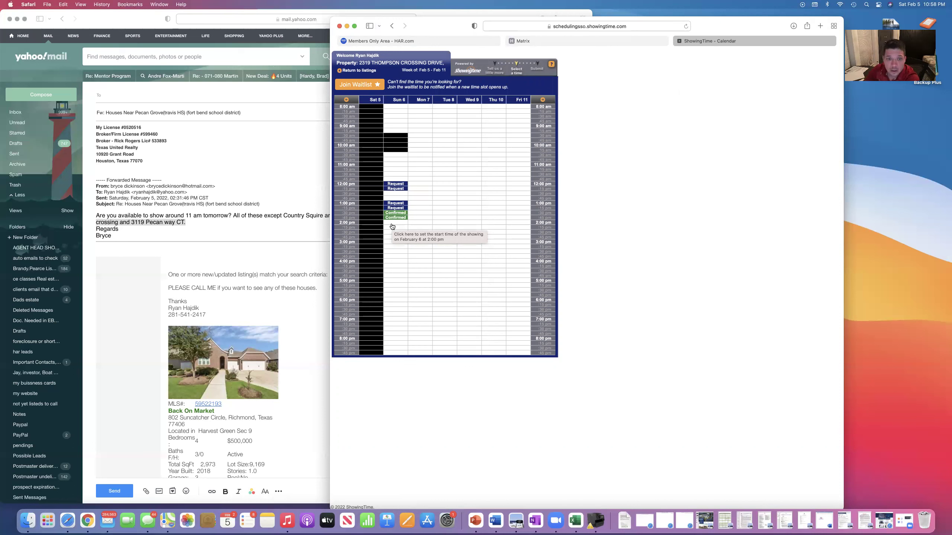
{"action": "left_click", "coordinate": [397, 222]}
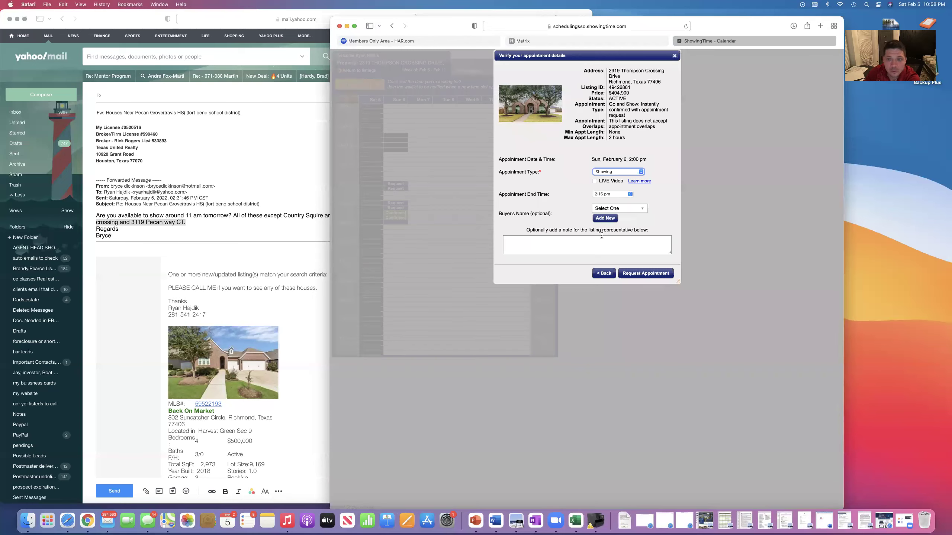
{"action": "left_click", "coordinate": [627, 193]}
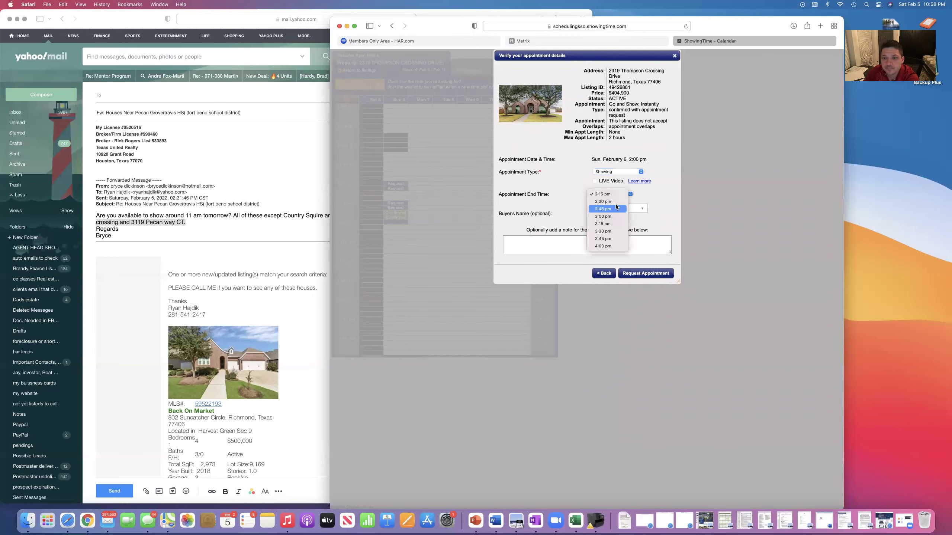
{"action": "left_click", "coordinate": [616, 204]}
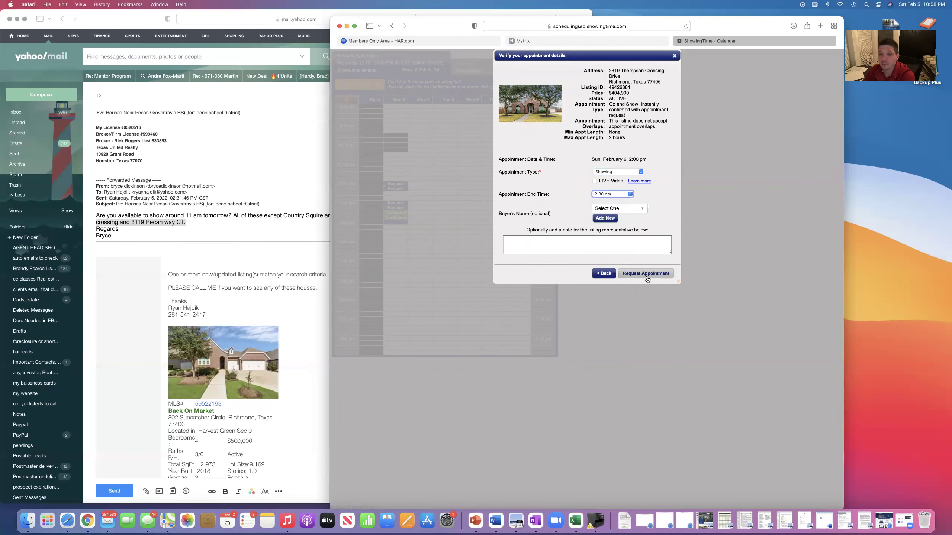
{"action": "left_click", "coordinate": [646, 274]}
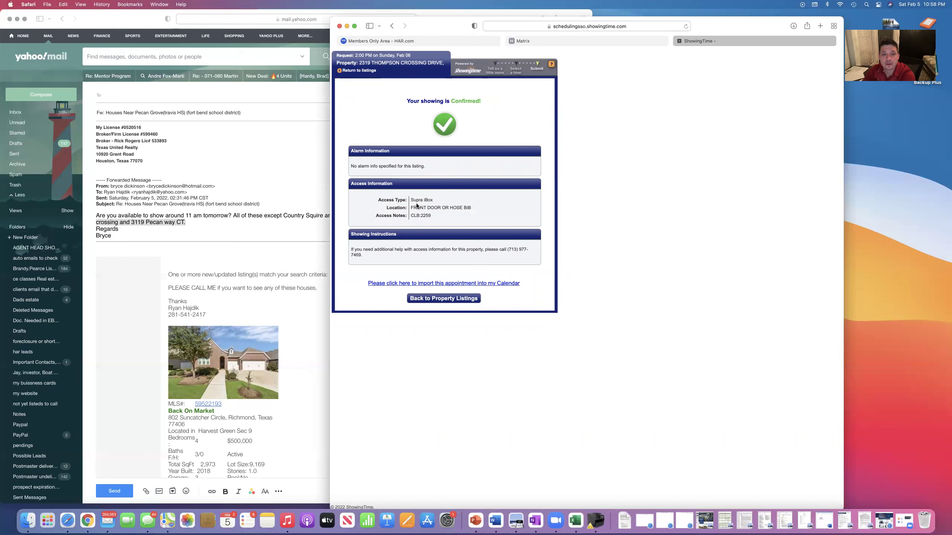
Step: Highlight the access details: Supra iBox lockbox at the front door or hose bib
{"action": "left_click_drag", "start_coordinate": [411, 199], "coordinate": [482, 220]}
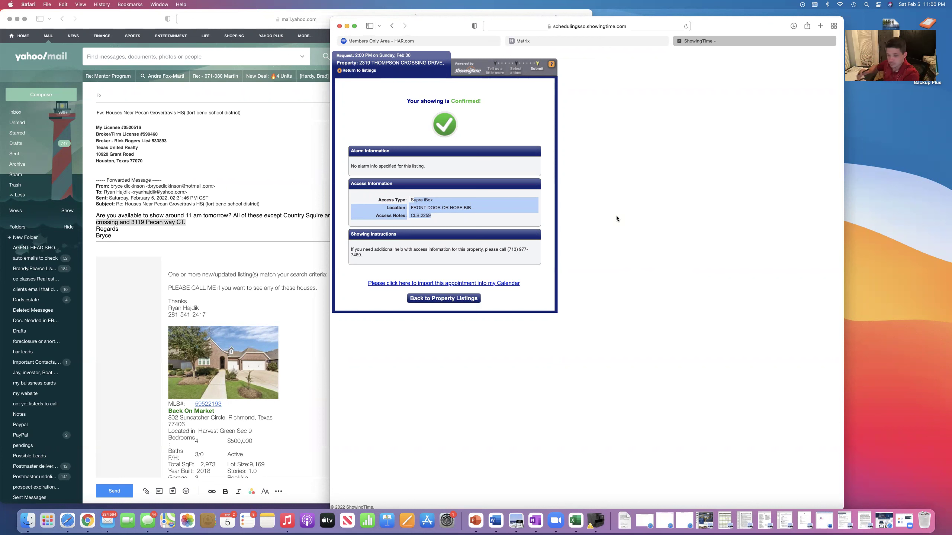
{"action": "left_click", "coordinate": [449, 299]}
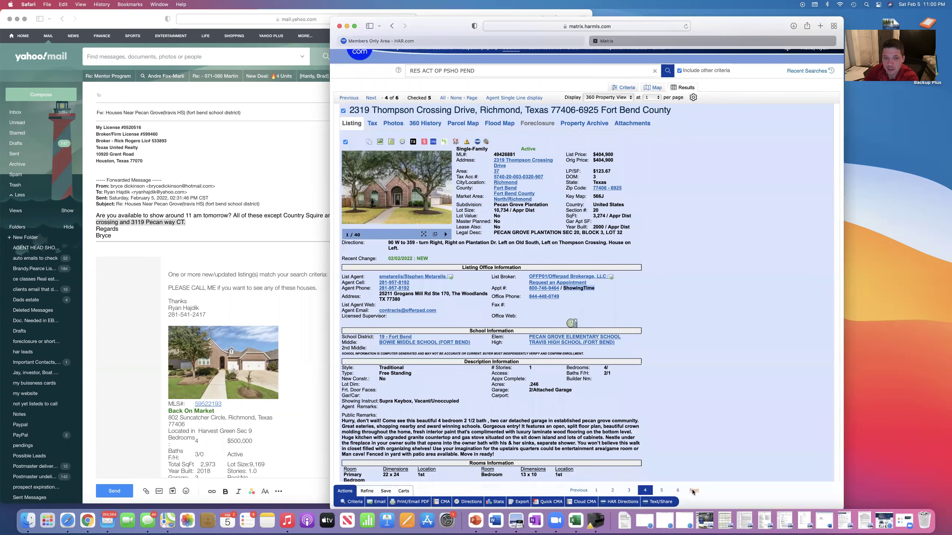
{"action": "key", "text": "Right"}
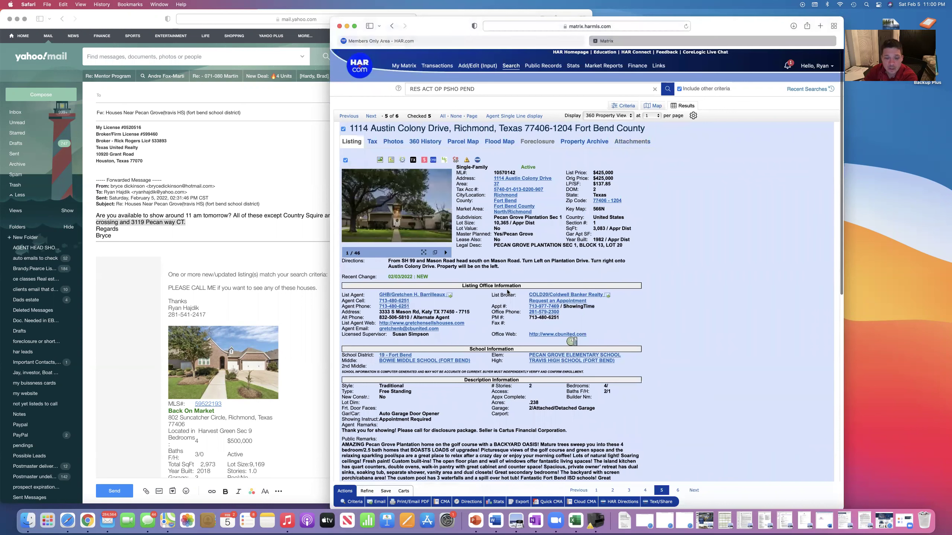
{"action": "scroll", "coordinate": [507, 292], "scroll_direction": "down", "scroll_amount": 1}
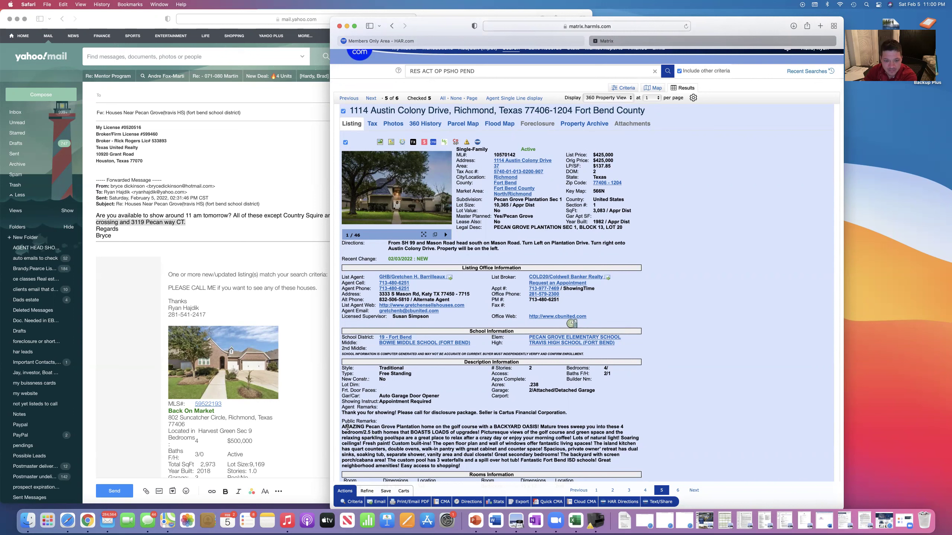
{"action": "left_click_drag", "start_coordinate": [372, 427], "coordinate": [597, 432]}
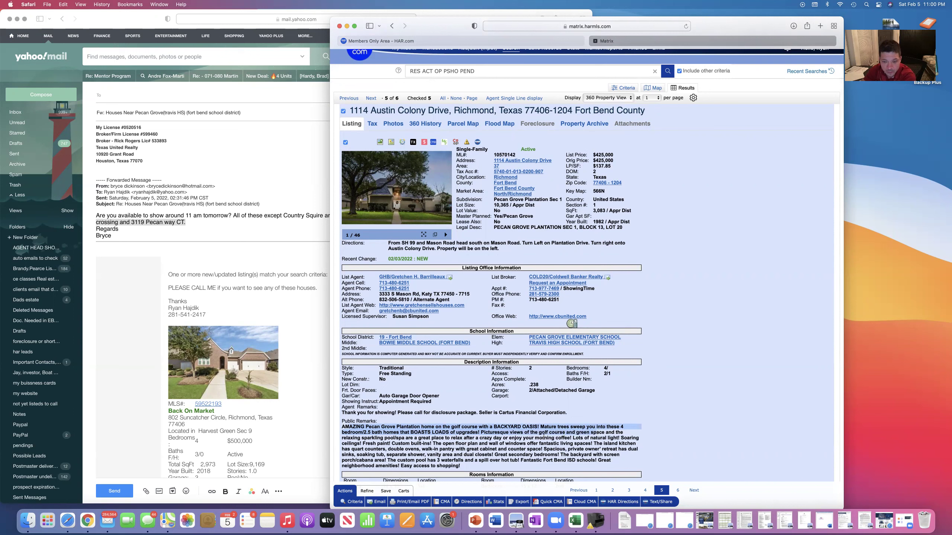
{"action": "left_click_drag", "start_coordinate": [536, 438], "coordinate": [576, 438]}
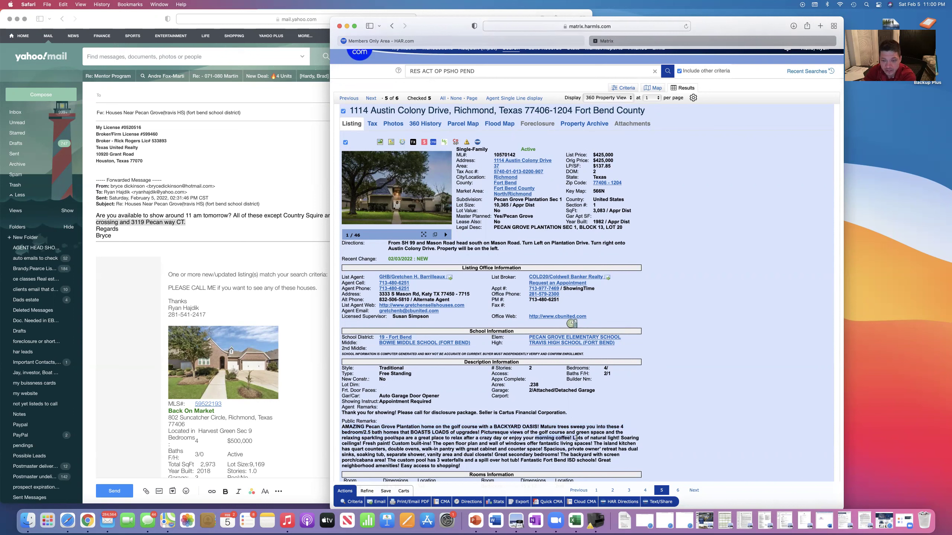
{"action": "left_click", "coordinate": [691, 308]}
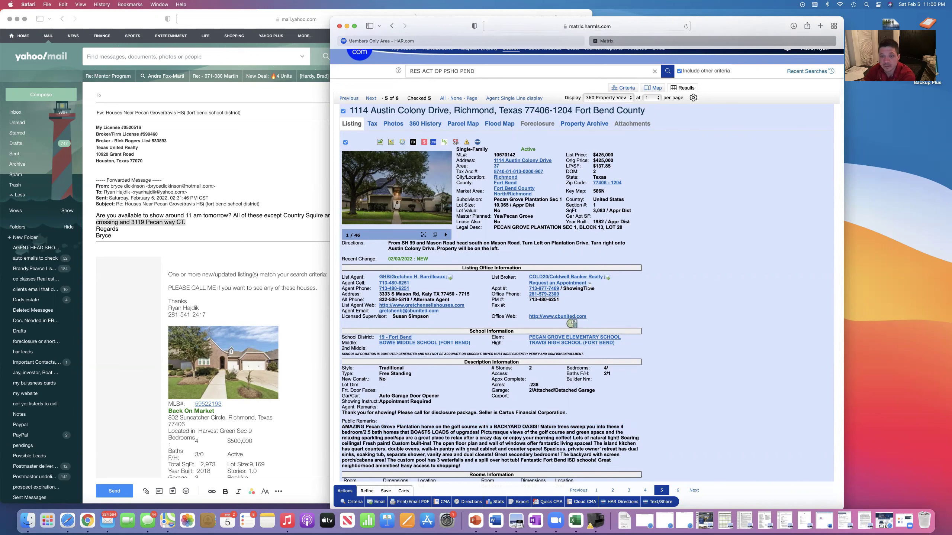
{"action": "left_click", "coordinate": [550, 284]}
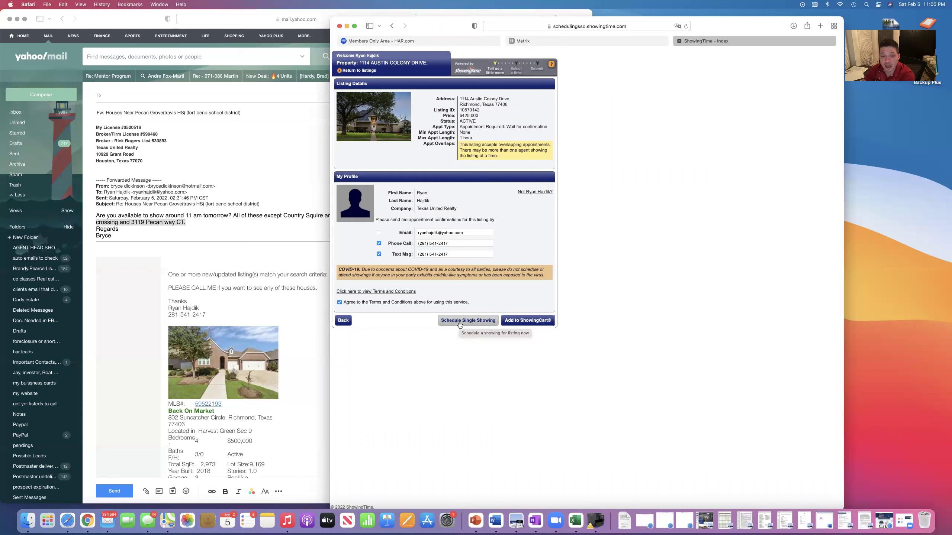
{"action": "left_click", "coordinate": [460, 322]}
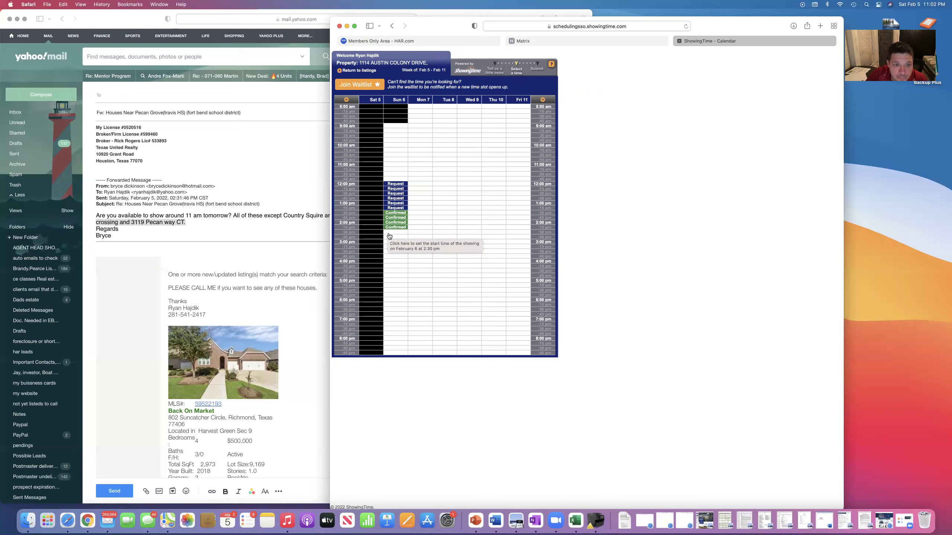
Step: Book the Sunday Feb 6 slot from 2:30 pm to 3:00 pm and send the request
{"action": "left_click", "coordinate": [394, 236]}
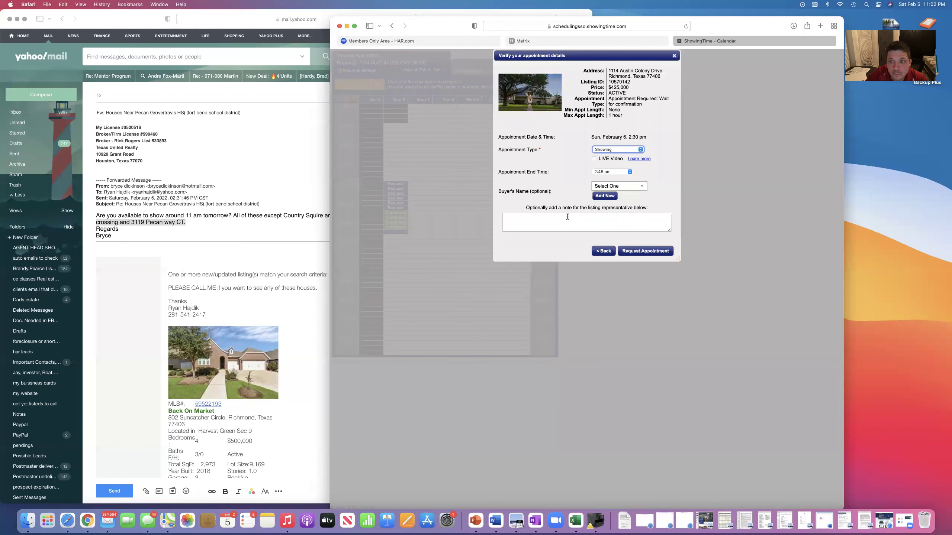
{"action": "left_click", "coordinate": [625, 172]}
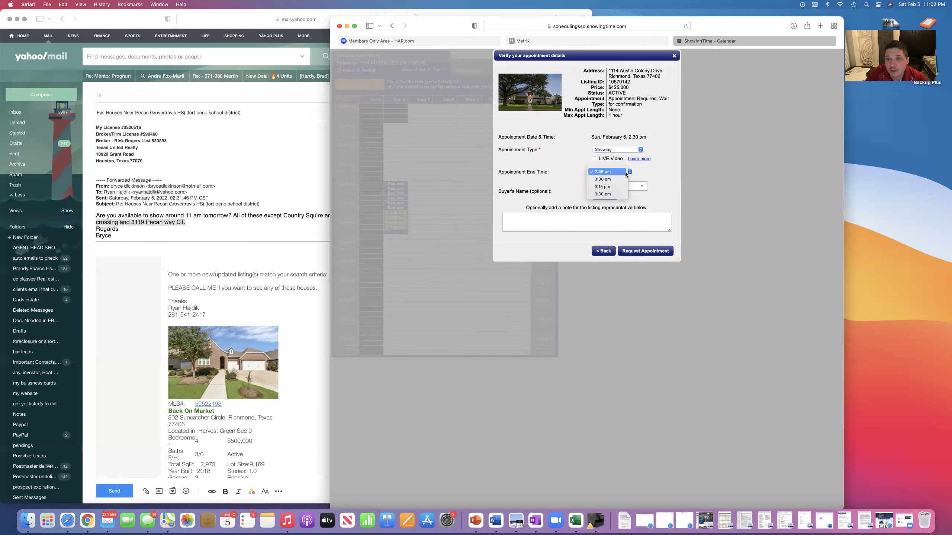
{"action": "left_click", "coordinate": [638, 139]}
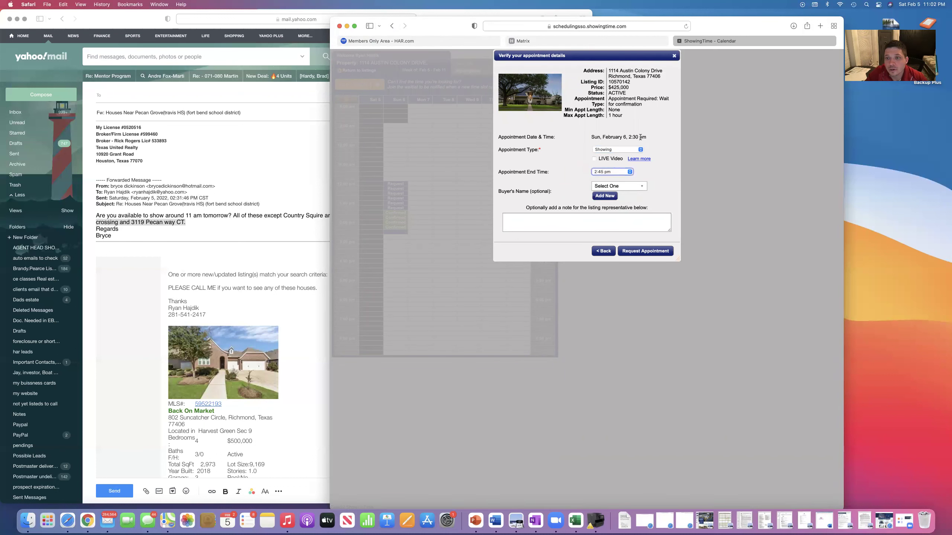
{"action": "left_click", "coordinate": [627, 172]}
{"action": "left_click", "coordinate": [646, 138]}
{"action": "left_click_drag", "start_coordinate": [646, 137], "coordinate": [627, 137]}
{"action": "left_click", "coordinate": [628, 172]}
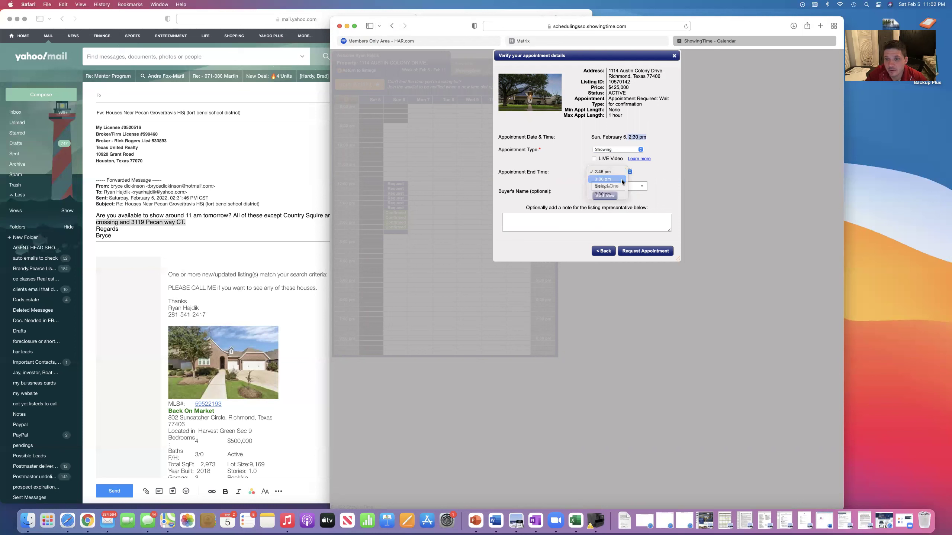
{"action": "left_click", "coordinate": [621, 180]}
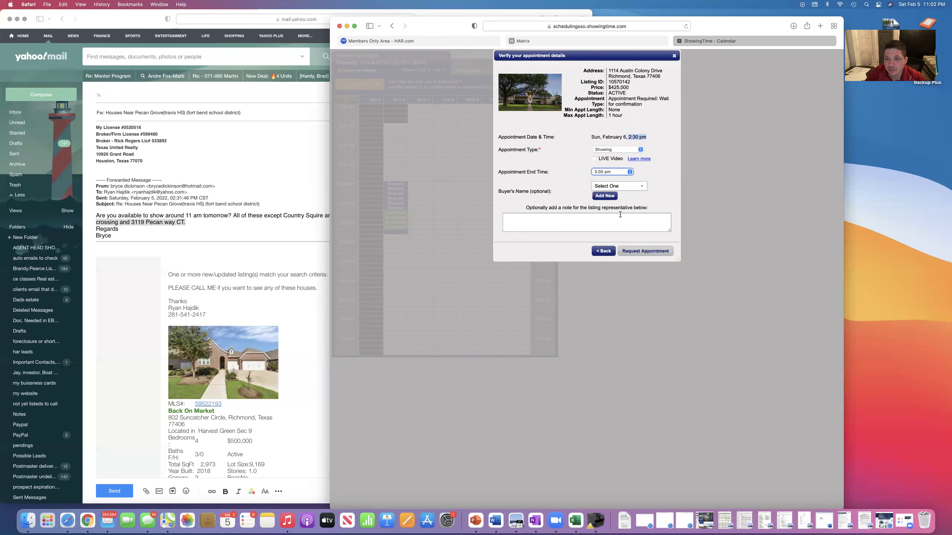
{"action": "left_click", "coordinate": [641, 252]}
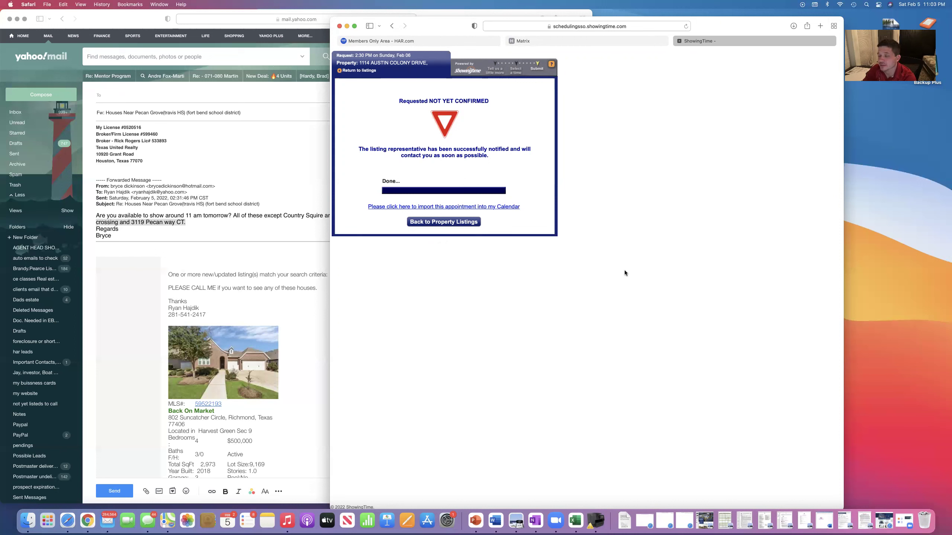
{"action": "left_click", "coordinate": [430, 223]}
{"action": "scroll", "coordinate": [724, 322], "scroll_direction": "down", "scroll_amount": 1}
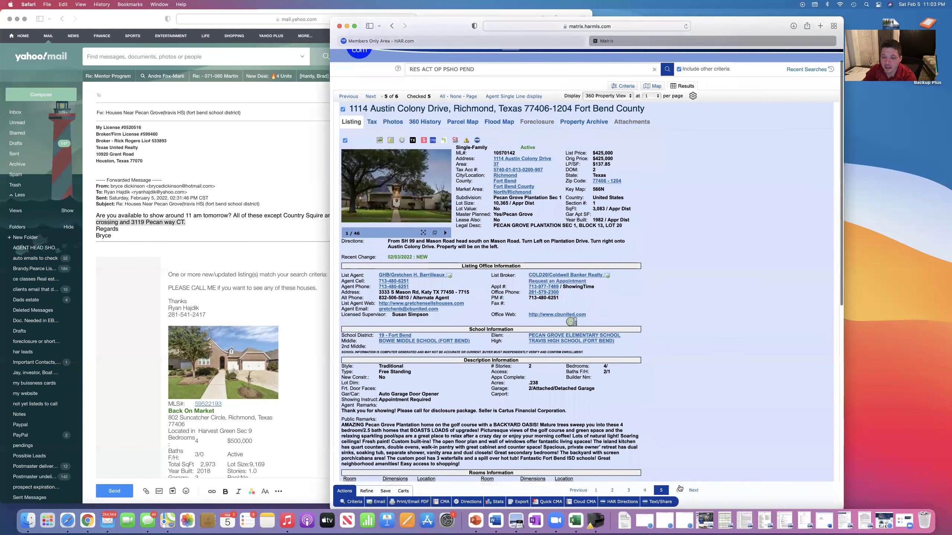
{"action": "left_click", "coordinate": [681, 484]}
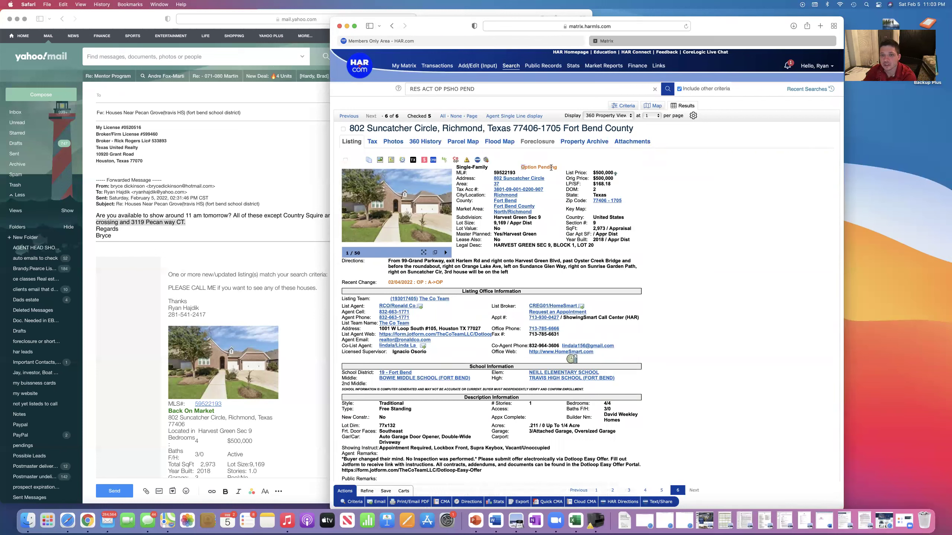
{"action": "left_click_drag", "start_coordinate": [550, 168], "coordinate": [561, 168]}
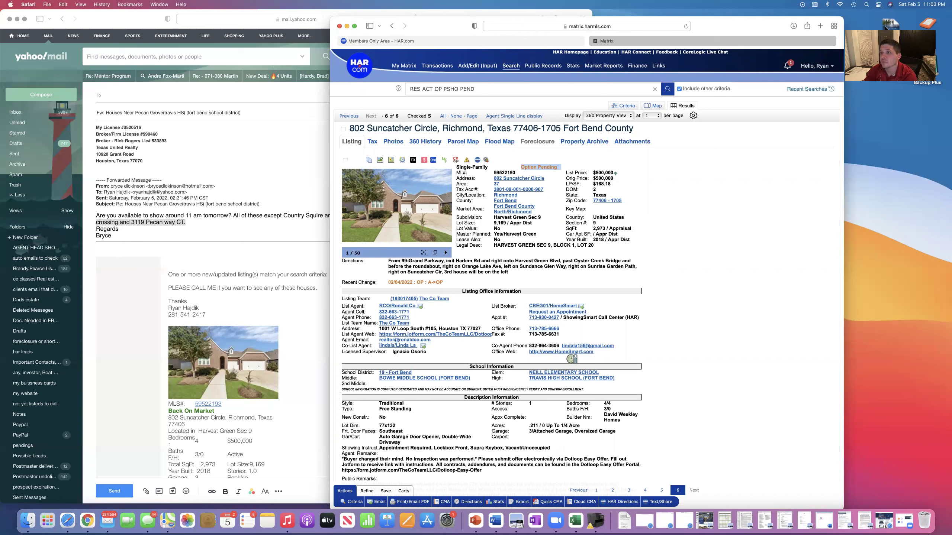
{"action": "left_click", "coordinate": [558, 13]}
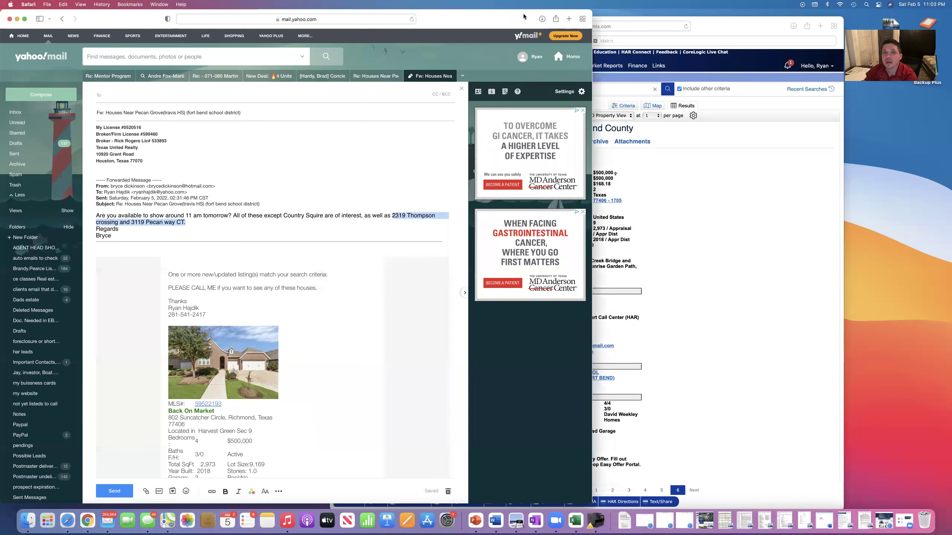